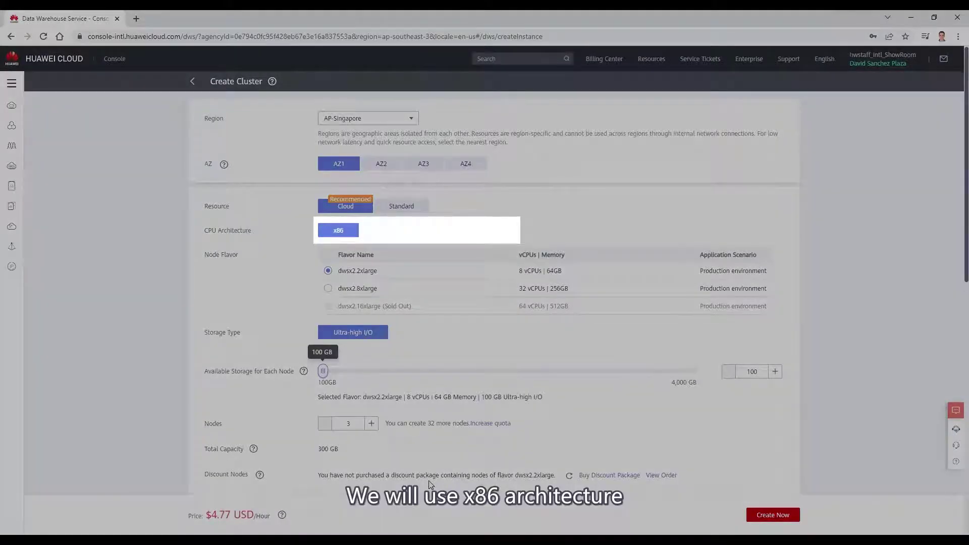
Name the cluster bigdata and enter and confirm the administrator password
{"action": "scroll", "coordinate": [426, 488], "scroll_direction": "down", "scroll_amount": 8}
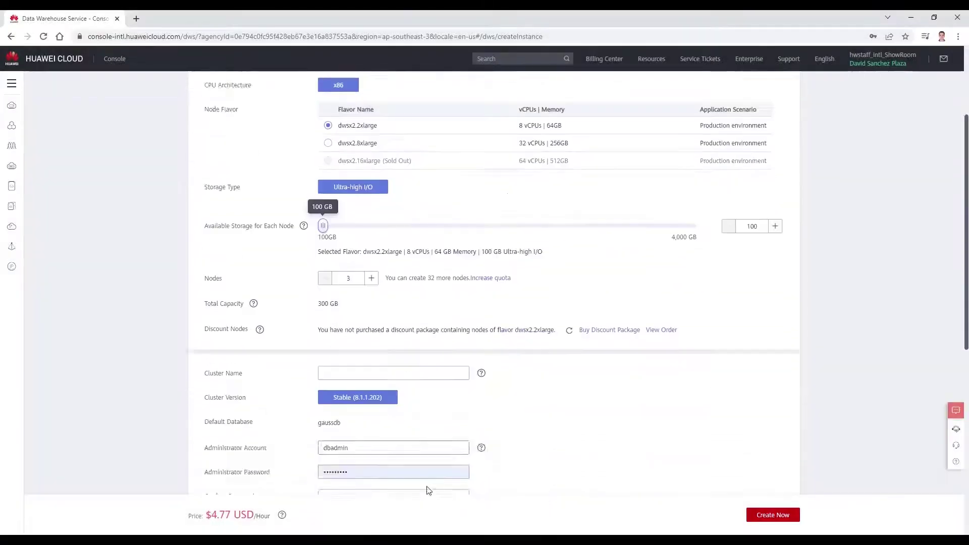
{"action": "left_click", "coordinate": [389, 115]}
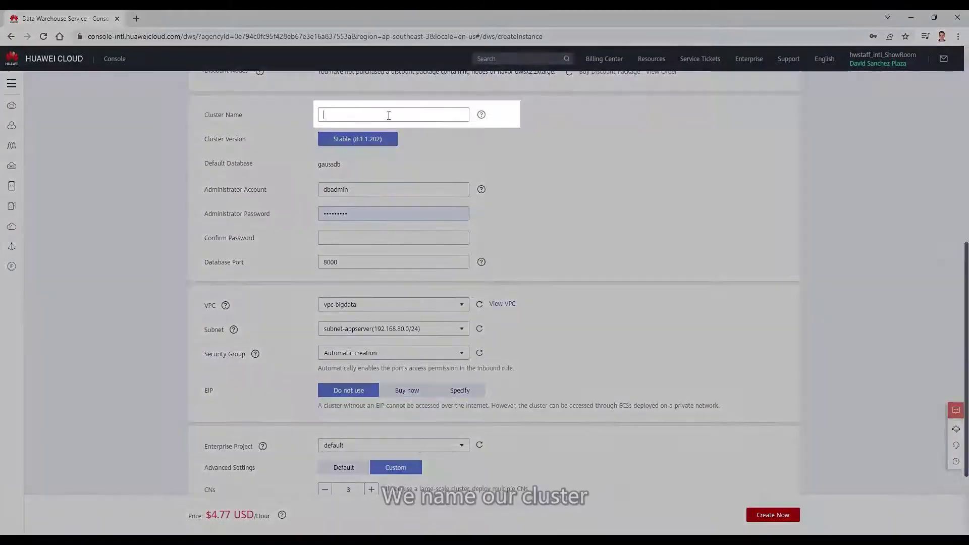
{"action": "type", "text": "bigdata"}
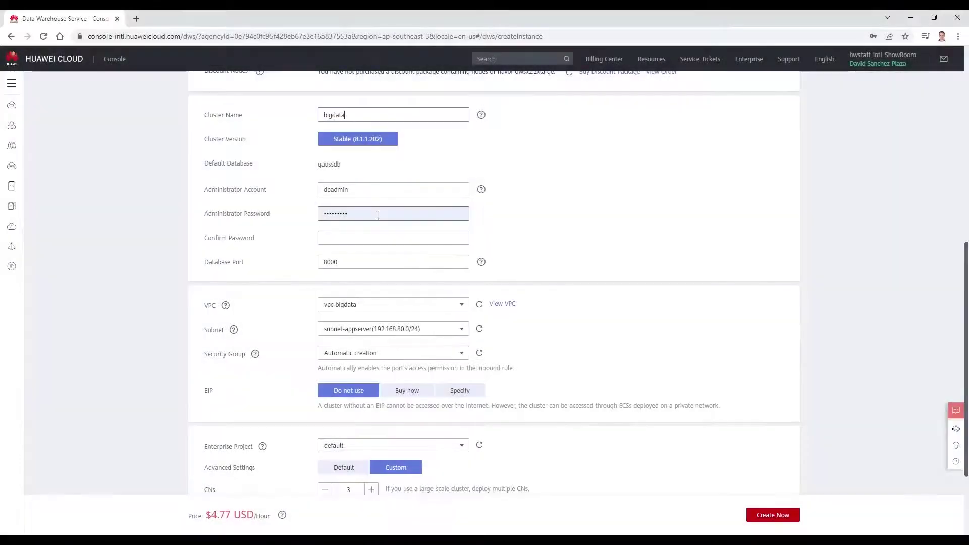
{"action": "double_click", "coordinate": [377, 214]}
{"action": "type", "text": "•••••••••"}
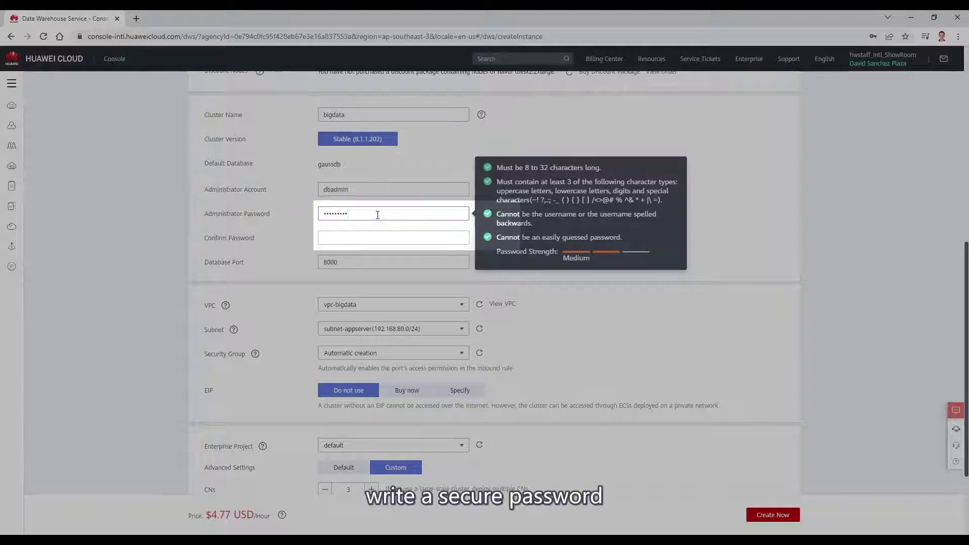
{"action": "left_click", "coordinate": [374, 237]}
{"action": "type", "text": "•••••••••"}
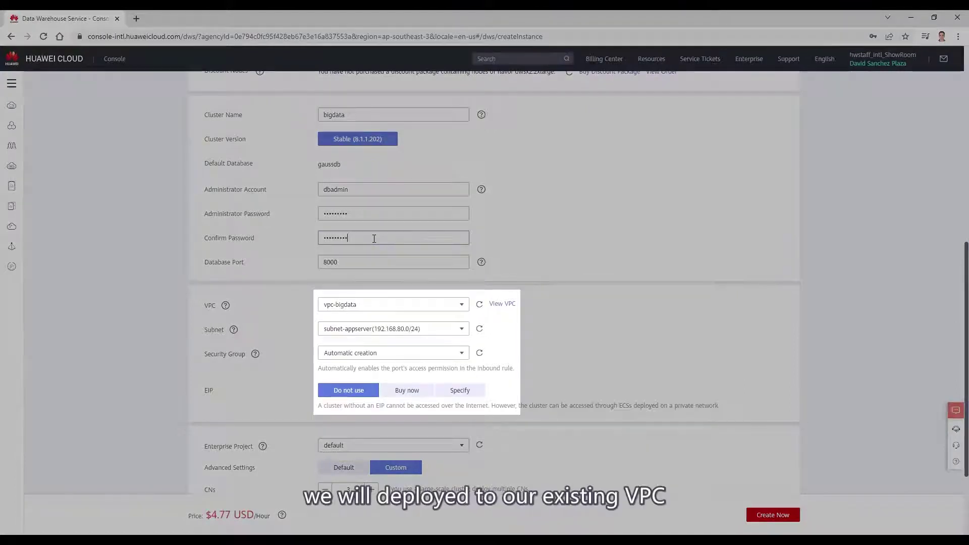
Place the cluster in subnet-dws (192.168.160.0/24) and choose to buy a new EIP for it
{"action": "left_click", "coordinate": [372, 329]}
{"action": "type", "text": "dws"}
{"action": "left_click", "coordinate": [372, 361]}
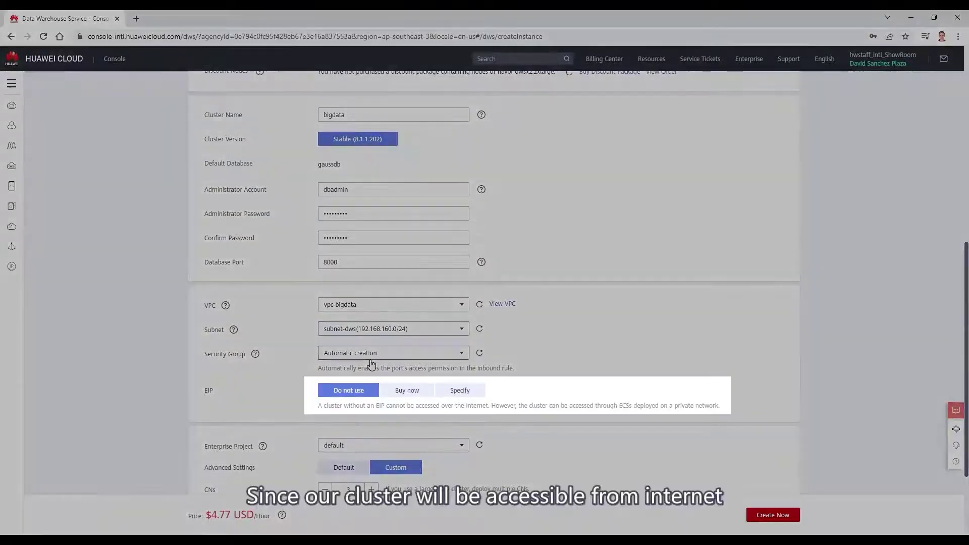
{"action": "left_click", "coordinate": [409, 396]}
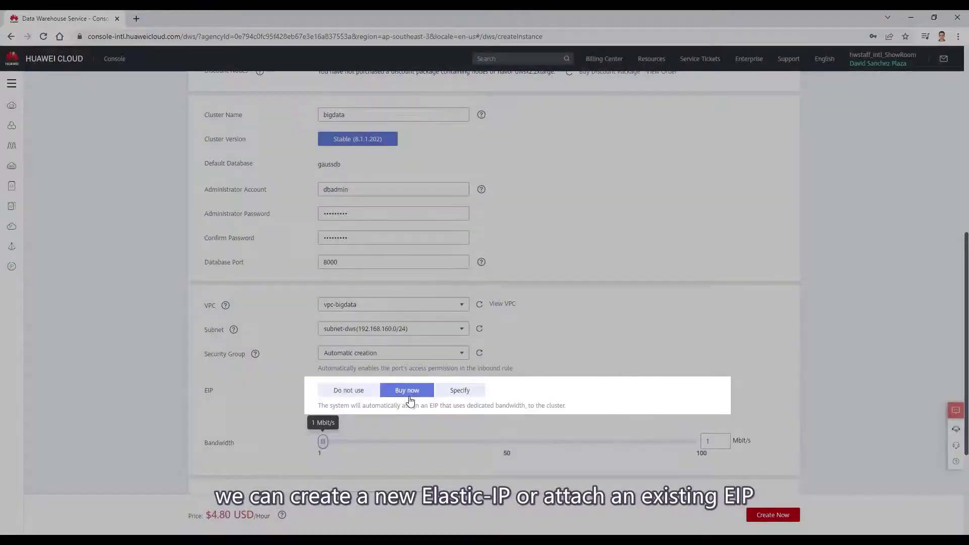
Assign the cluster to the BigData enterprise project and enable DataStore encryption with the KMS-BigData-DWS key
{"action": "scroll", "coordinate": [410, 400], "scroll_direction": "down", "scroll_amount": 3}
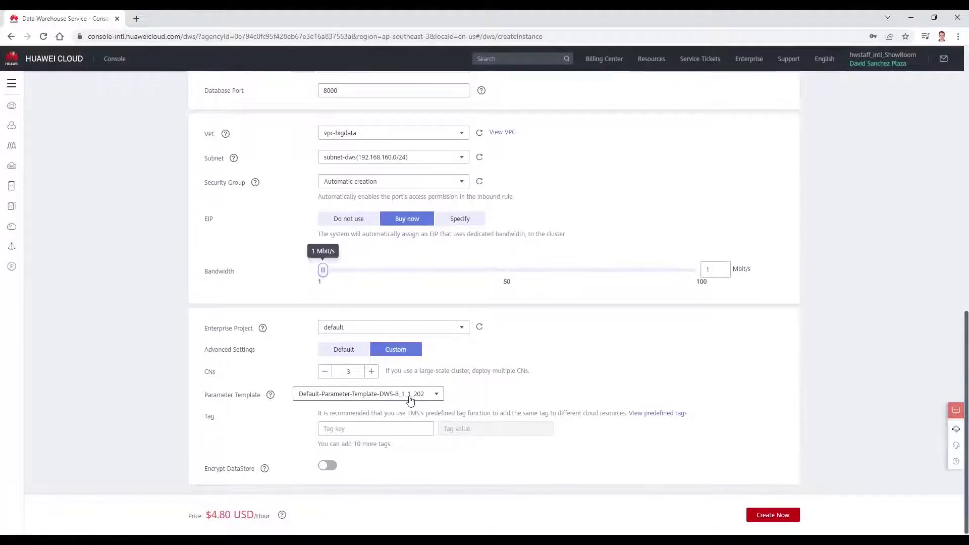
{"action": "left_click", "coordinate": [406, 327]}
{"action": "type", "text": "bigda"}
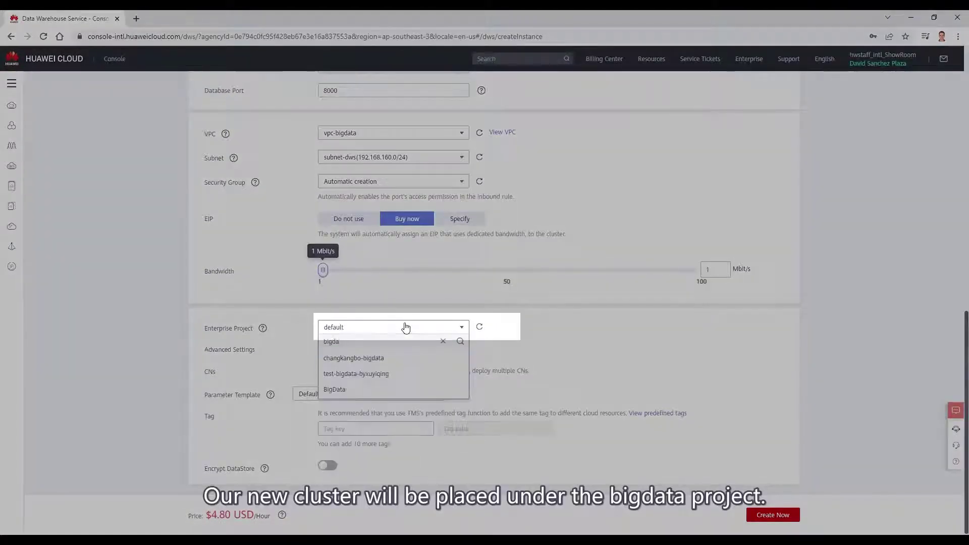
{"action": "left_click", "coordinate": [401, 390]}
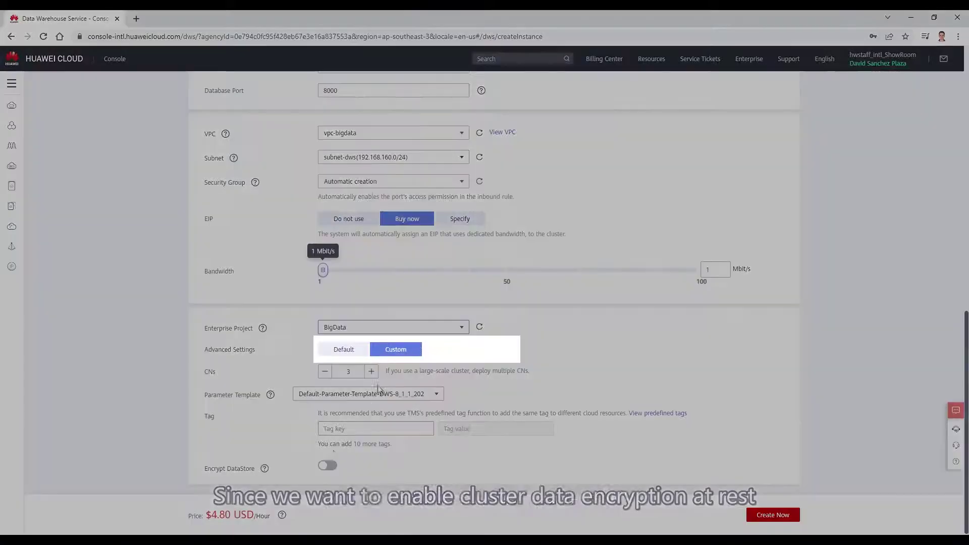
{"action": "left_click", "coordinate": [329, 466]}
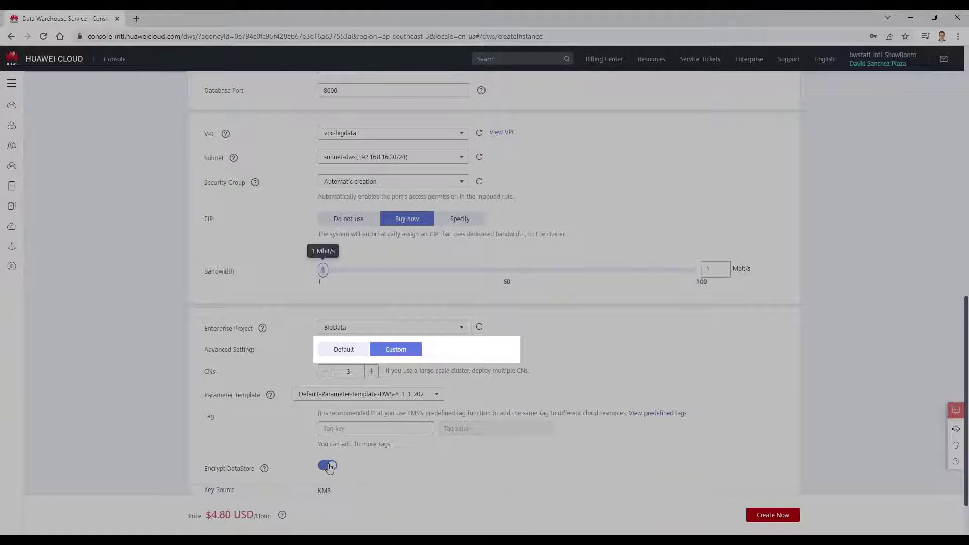
{"action": "scroll", "coordinate": [329, 467], "scroll_direction": "down", "scroll_amount": 1}
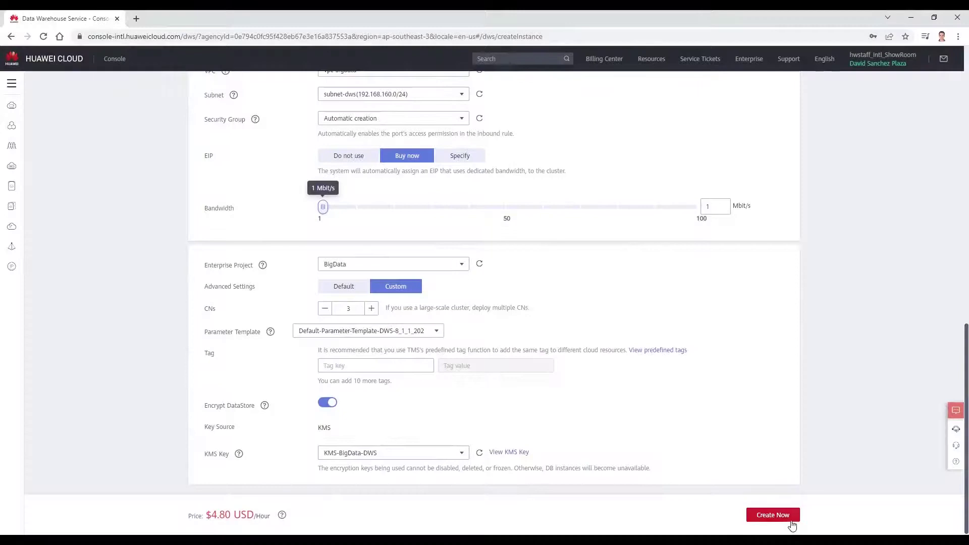
Submit the cluster creation request with the configured settings and return to the cluster list
{"action": "left_click", "coordinate": [773, 515]}
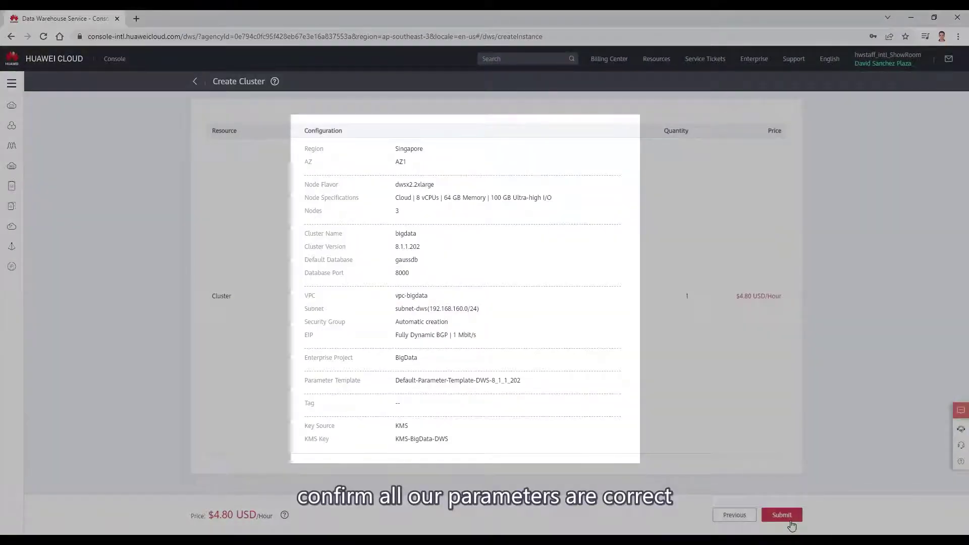
{"action": "left_click", "coordinate": [791, 525]}
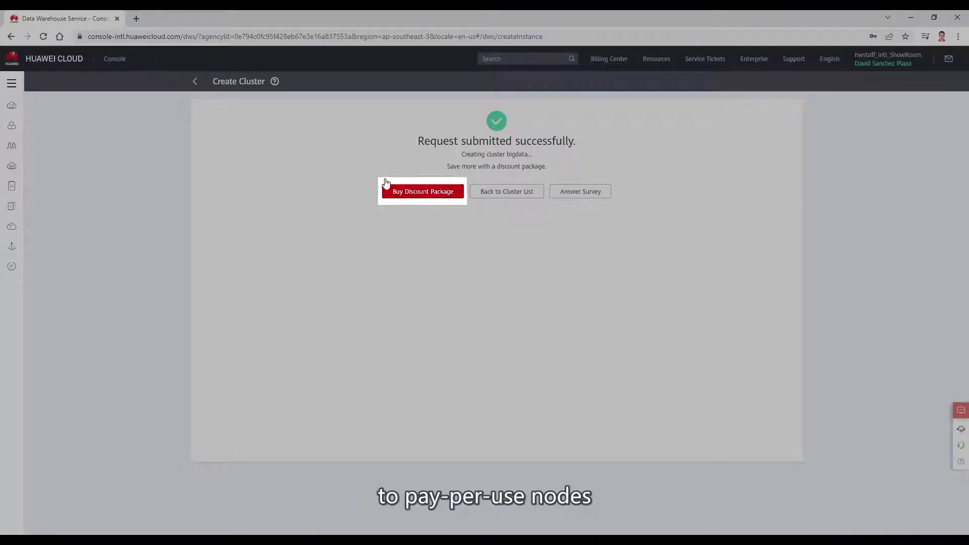
{"action": "left_click", "coordinate": [195, 81]}
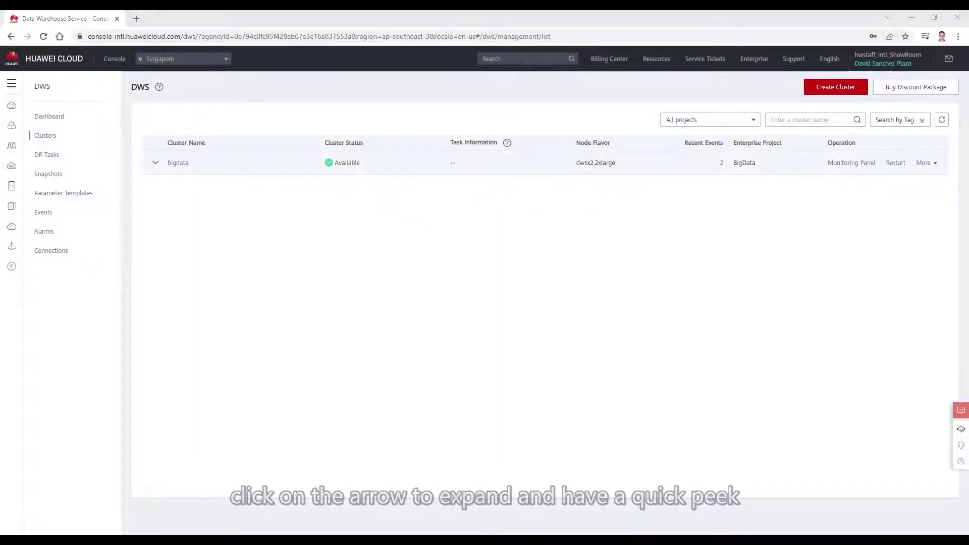
Examine the bigdata cluster's summary and additional operations in the list, and open its details page
{"action": "left_click", "coordinate": [156, 163]}
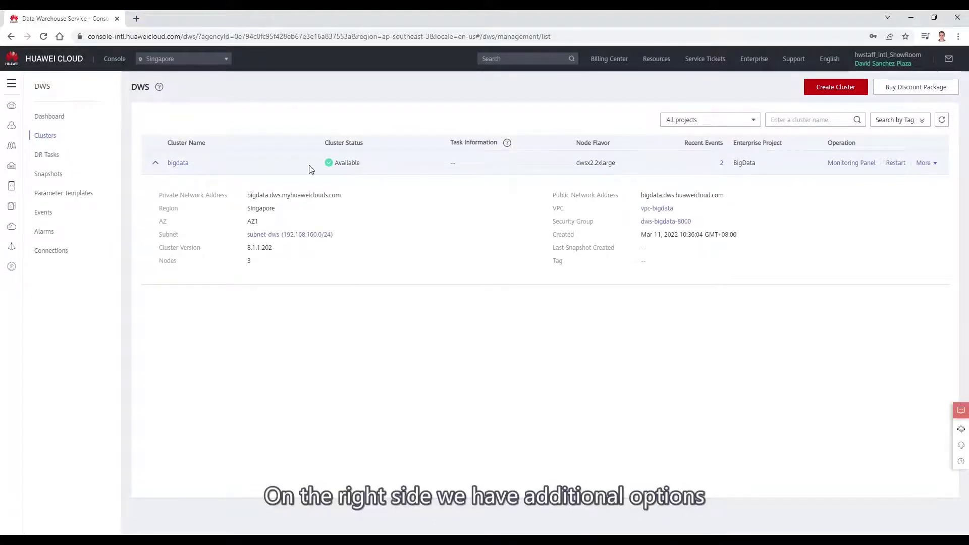
{"action": "left_click", "coordinate": [926, 164]}
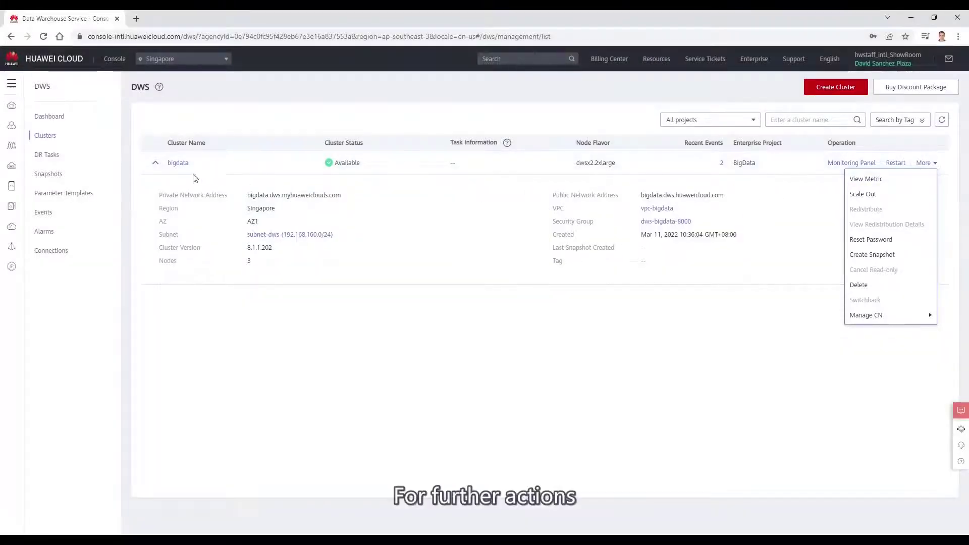
{"action": "left_click", "coordinate": [178, 163]}
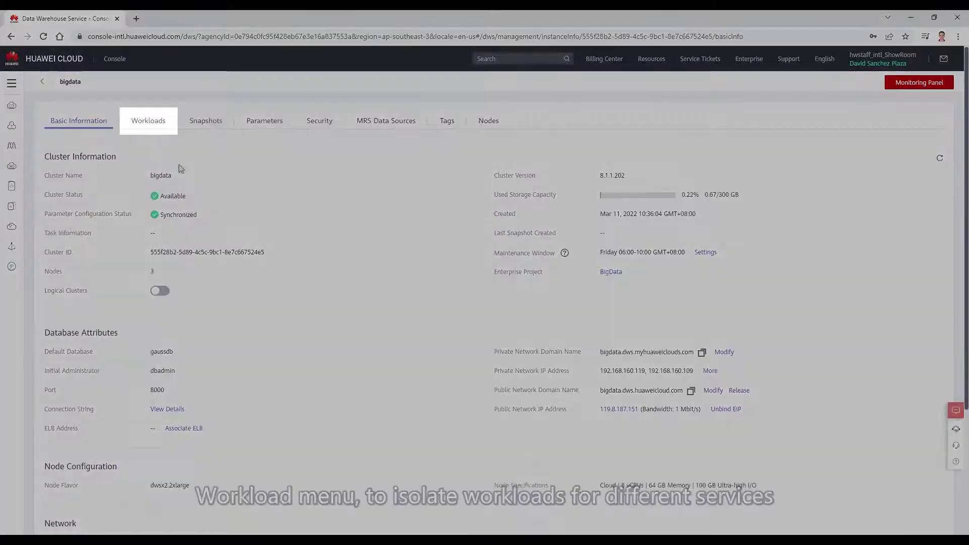
Examine the cluster's workload management settings and snapshot policies, including the options for adding a policy
{"action": "left_click", "coordinate": [148, 127]}
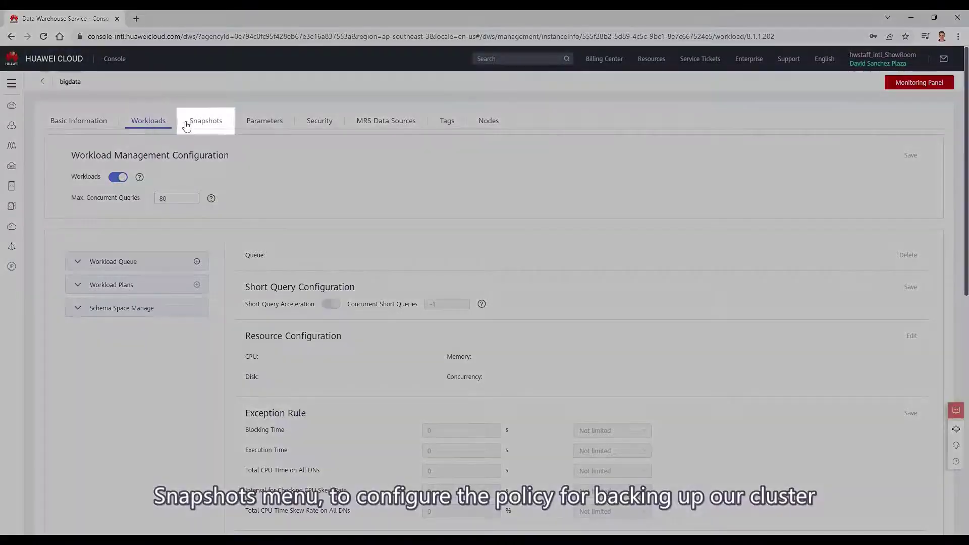
{"action": "left_click", "coordinate": [188, 125]}
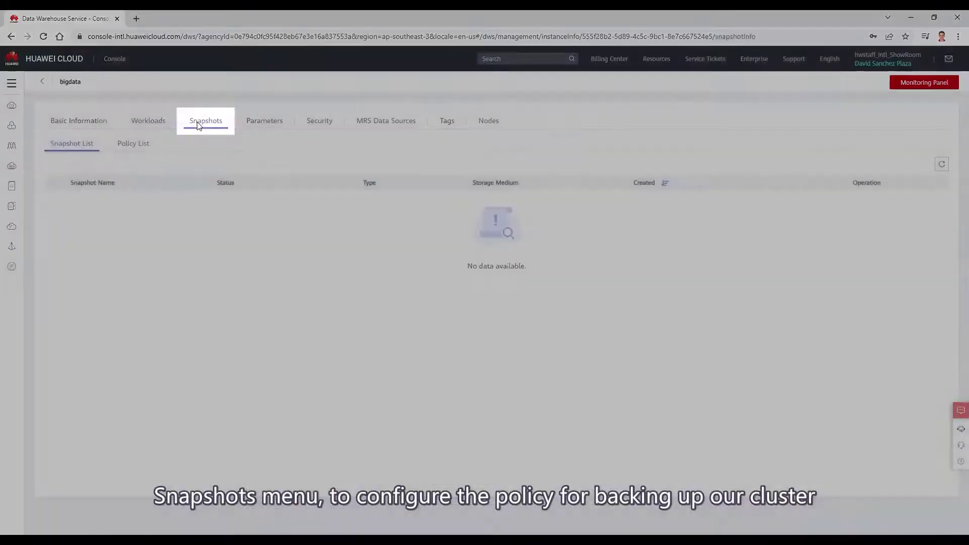
{"action": "left_click", "coordinate": [141, 143]}
{"action": "left_click", "coordinate": [76, 263]}
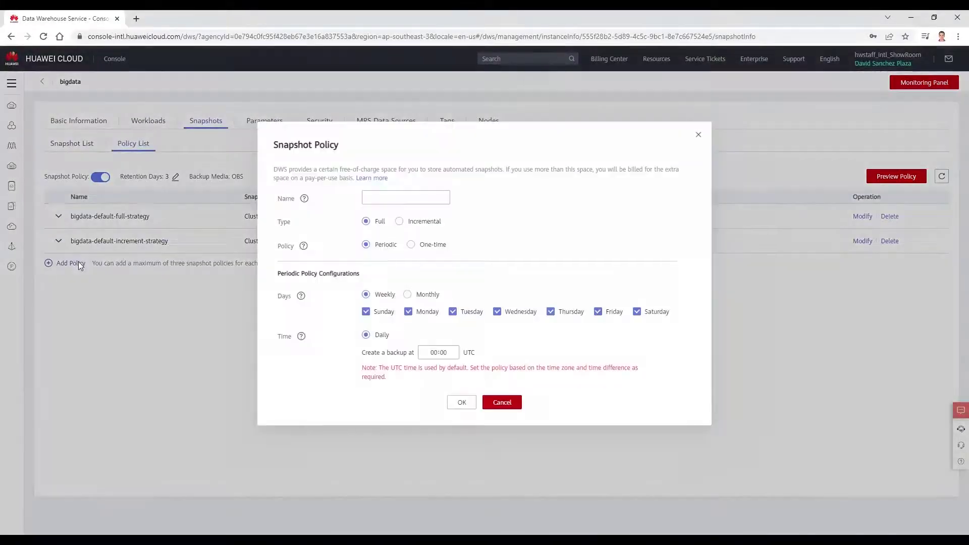
{"action": "left_click", "coordinate": [507, 412]}
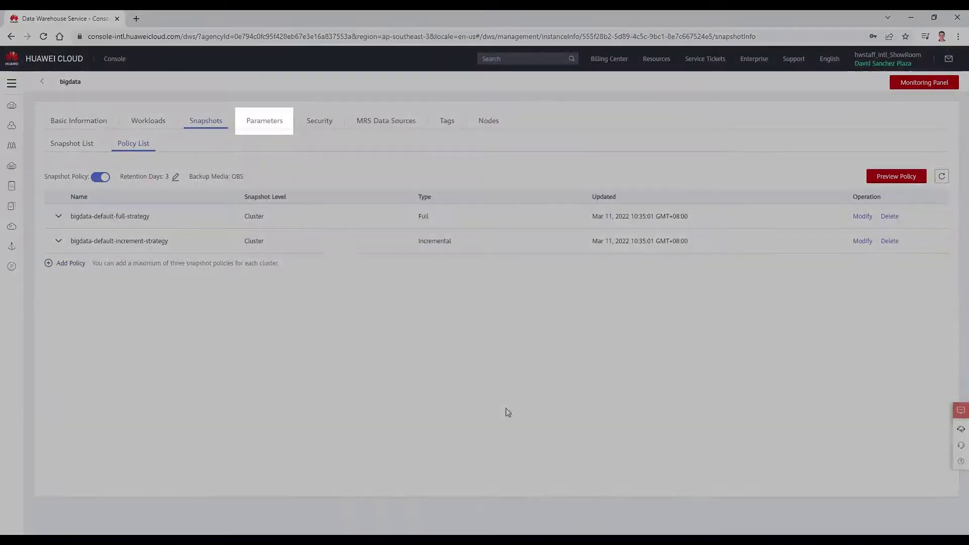
Examine the cluster's database parameters, security and audit settings, and MRS data sources
{"action": "left_click", "coordinate": [269, 124]}
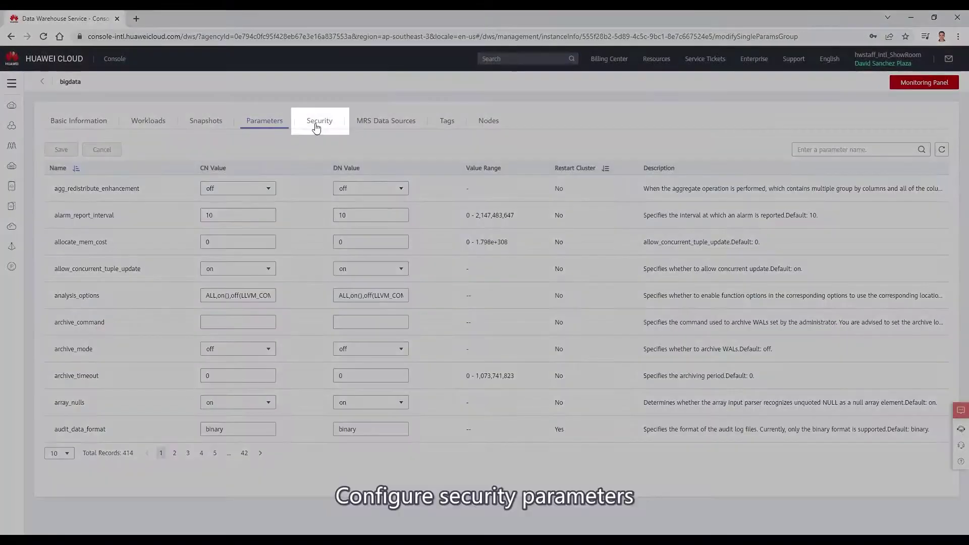
{"action": "left_click", "coordinate": [316, 125]}
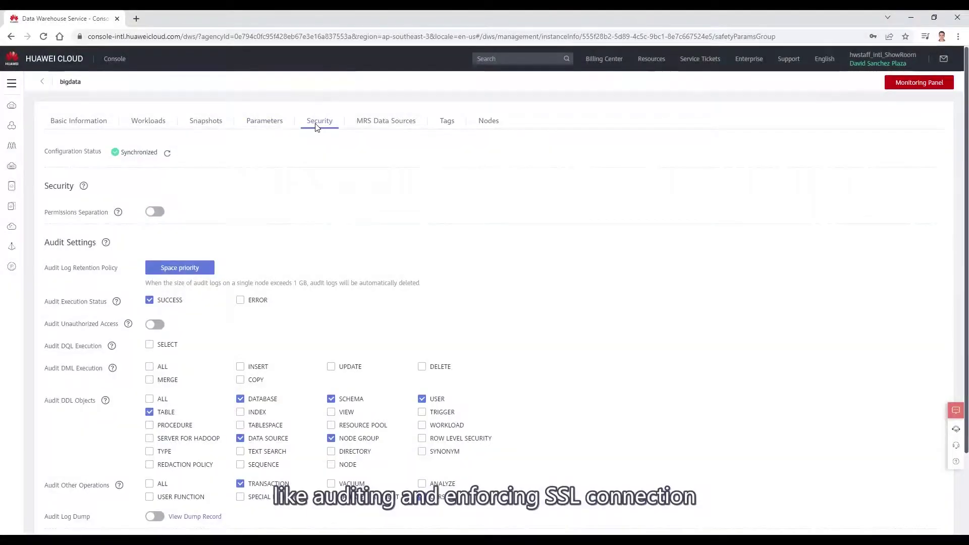
{"action": "scroll", "coordinate": [316, 126], "scroll_direction": "down", "scroll_amount": 2}
{"action": "scroll", "coordinate": [318, 126], "scroll_direction": "up", "scroll_amount": 2}
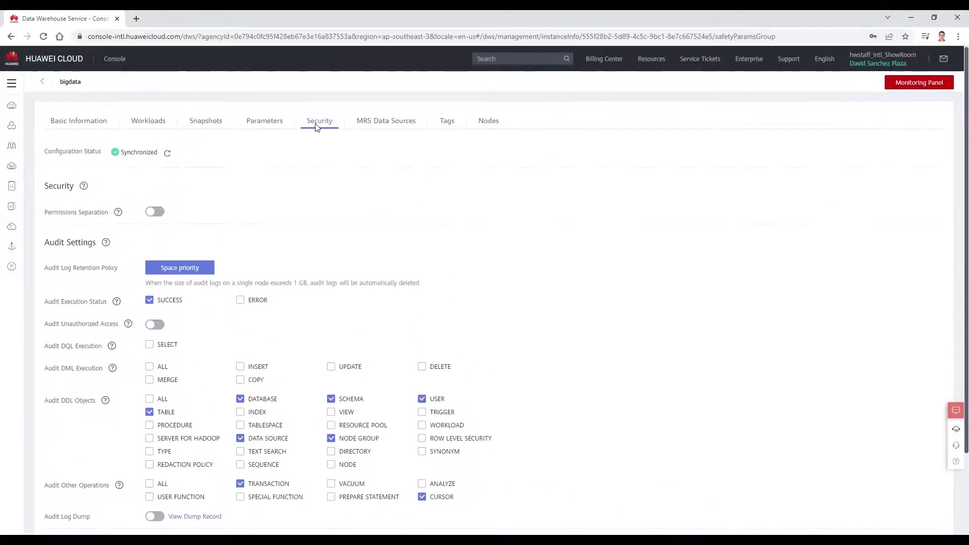
{"action": "left_click", "coordinate": [385, 123]}
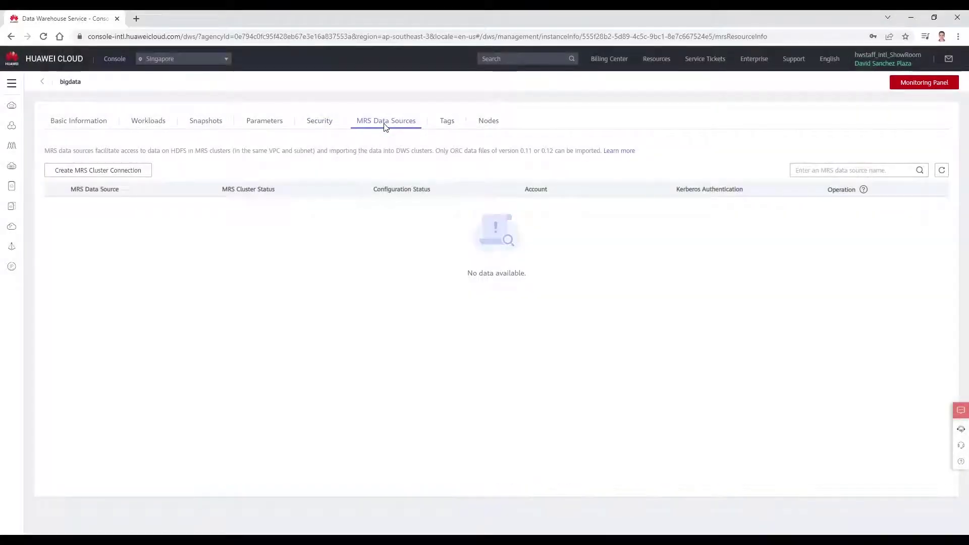
From the DWS connection information, find the sample data import guide and open the Checkpoint Vehicle Analysis sample
{"action": "left_click", "coordinate": [43, 81]}
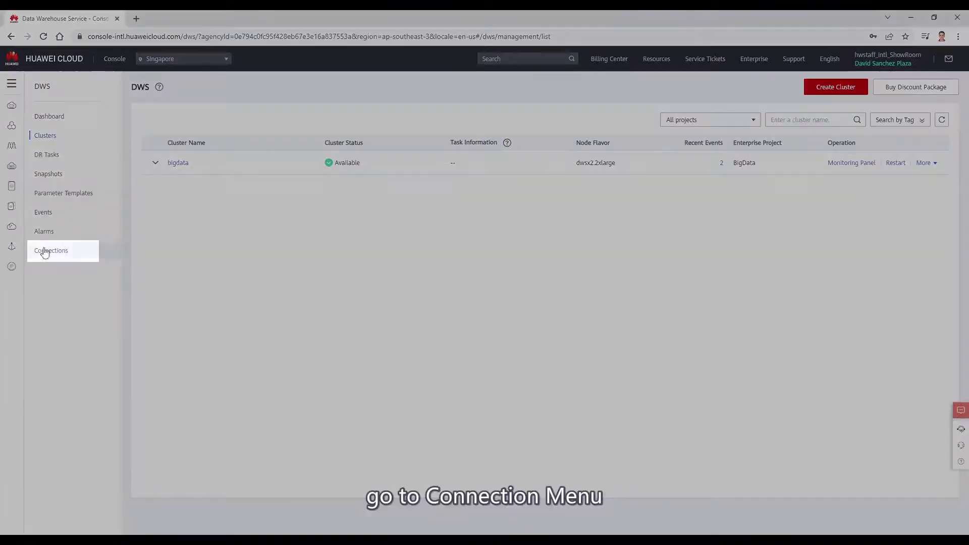
{"action": "left_click", "coordinate": [45, 252]}
{"action": "scroll", "coordinate": [45, 251], "scroll_direction": "down", "scroll_amount": 4}
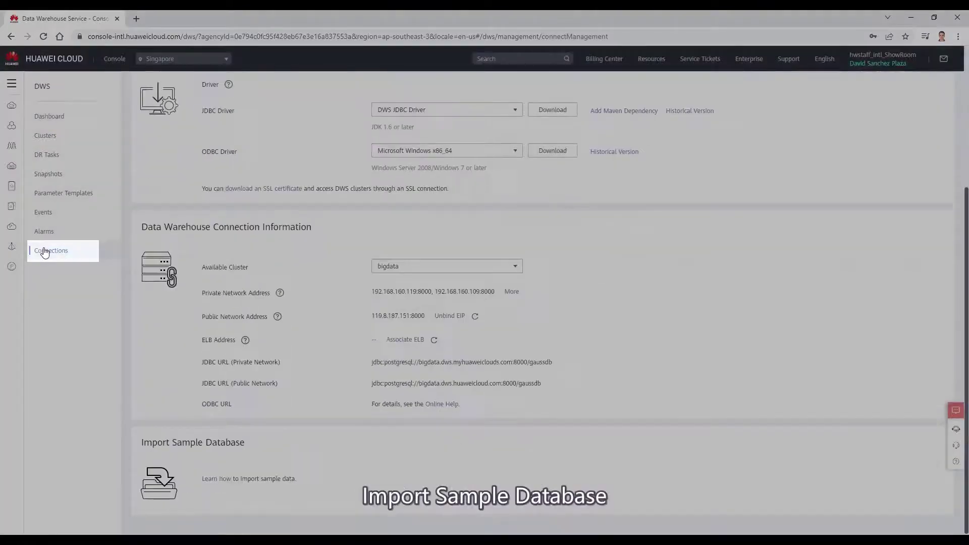
{"action": "left_click", "coordinate": [217, 480]}
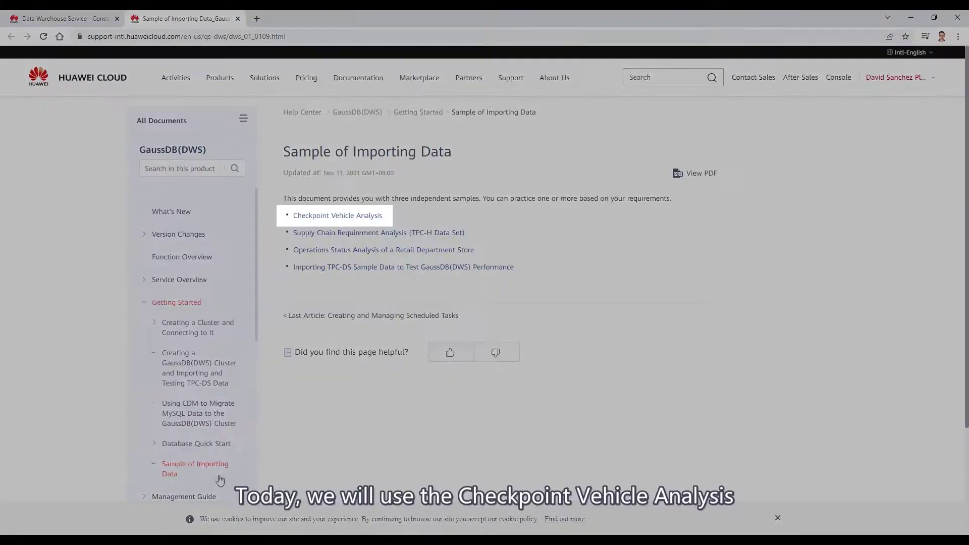
{"action": "left_click", "coordinate": [317, 217]}
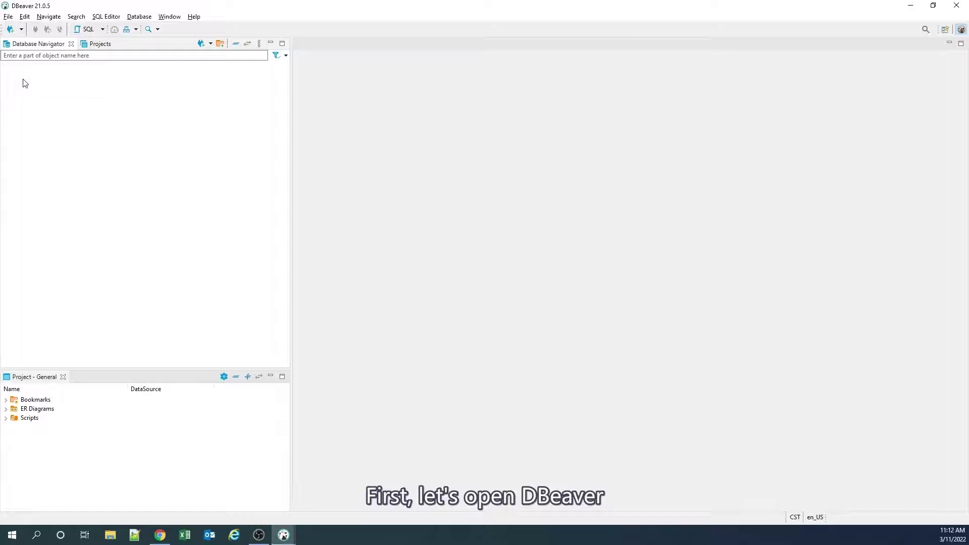
Switch to DBeaver and start a new database connection using the PostgreSQL driver
{"action": "left_click", "coordinate": [10, 29]}
{"action": "left_click", "coordinate": [509, 257]}
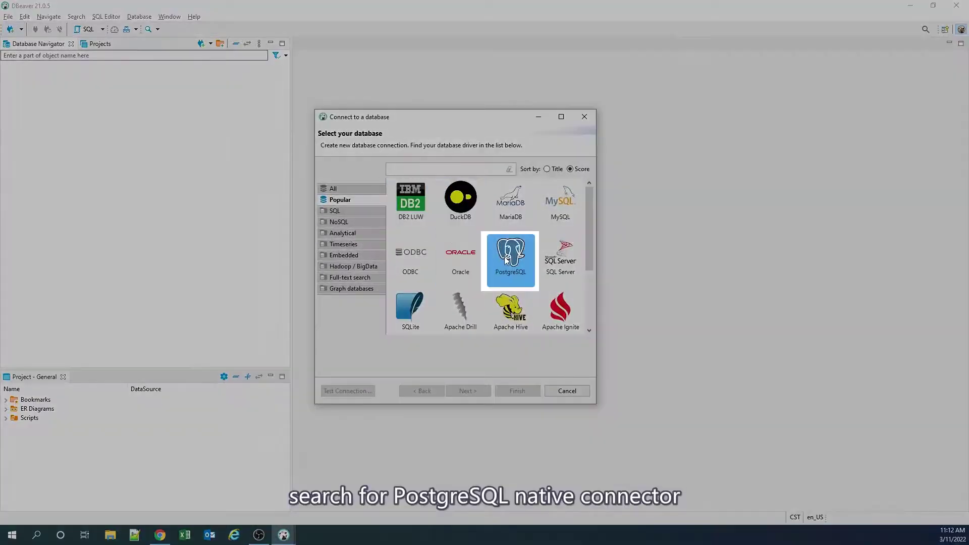
{"action": "double_click", "coordinate": [506, 259]}
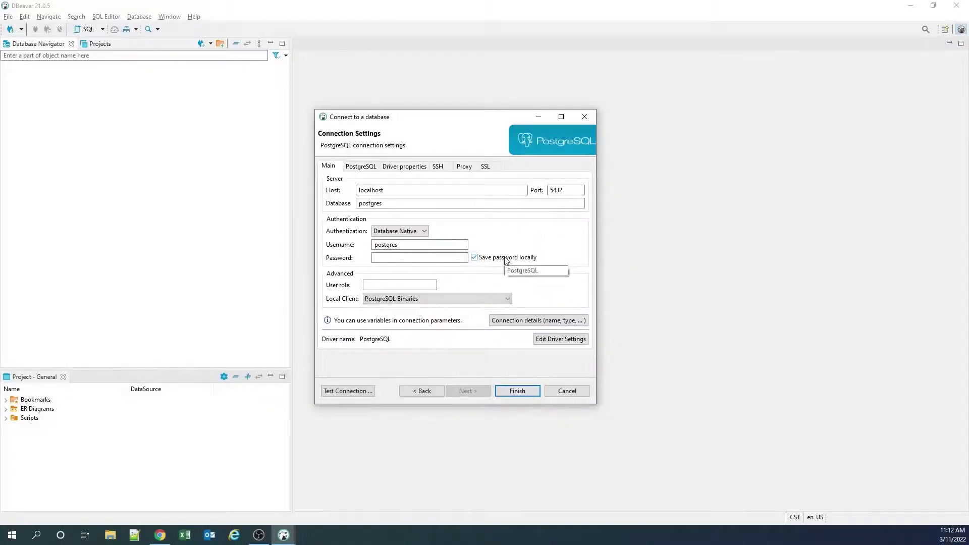
Set the connection's host to bigdata.dws.huaweicloud.com and its port to 8000
{"action": "double_click", "coordinate": [477, 191]}
{"action": "type", "text": "bigdata.dws."}
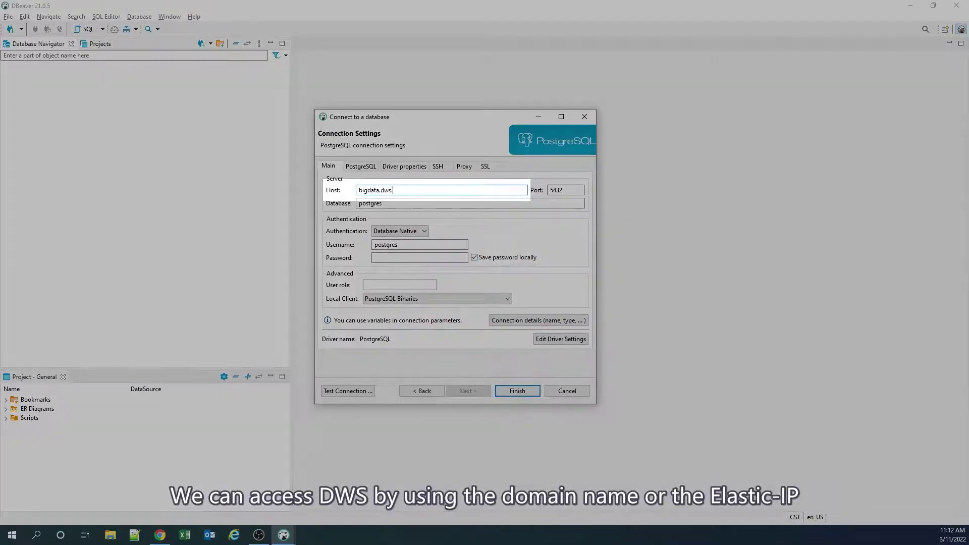
{"action": "type", "text": "huaweicloud.com"}
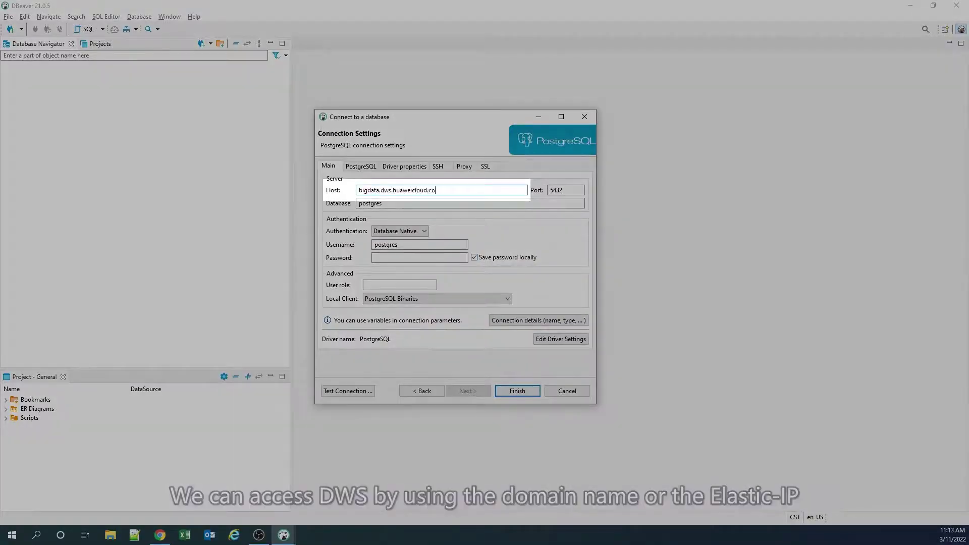
{"action": "key", "text": "Tab"}
{"action": "key", "text": "BackSpace"}
{"action": "type", "text": "8000"}
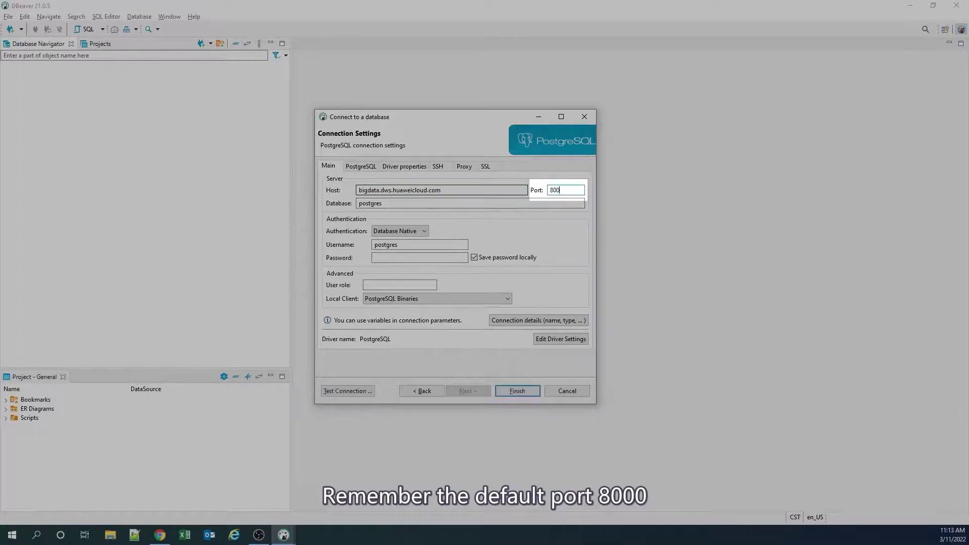
Set the connection's username to dbadmin and enter the database password
{"action": "key", "text": "Tab"}
{"action": "key", "text": "Tab"}
{"action": "key", "text": "BackSpace"}
{"action": "type", "text": "dbadmin"}
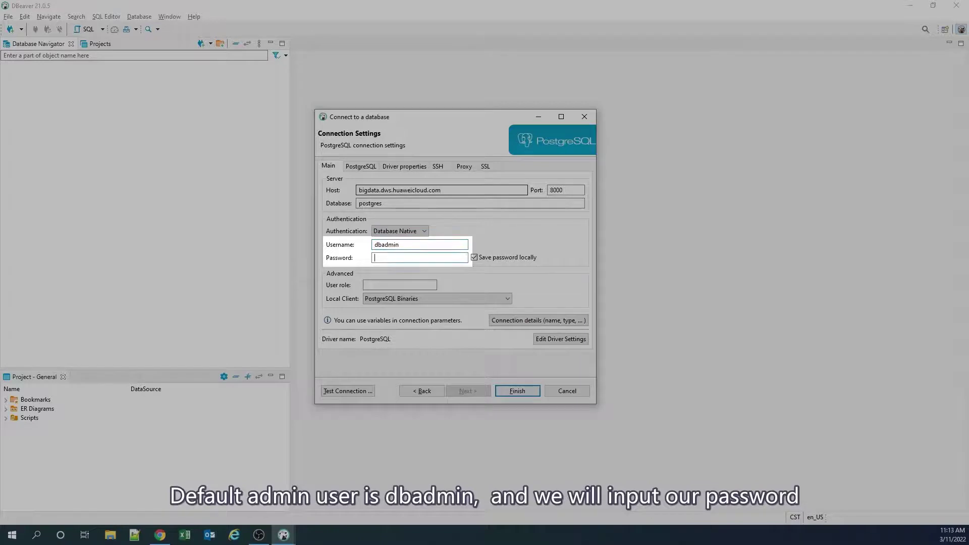
{"action": "type", "text": "••"}
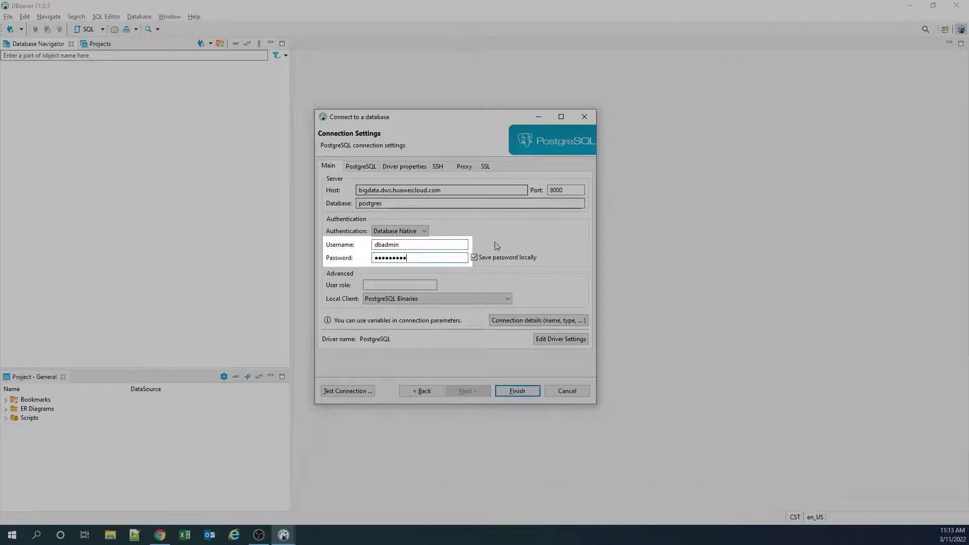
Test the PostgreSQL connection and save it as a new database connection
{"action": "left_click", "coordinate": [366, 391]}
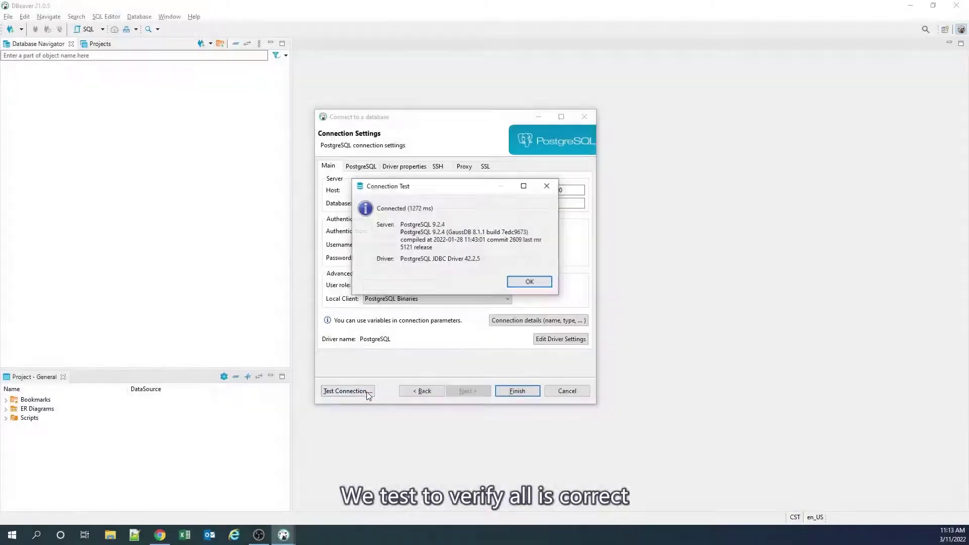
{"action": "left_click", "coordinate": [529, 282]}
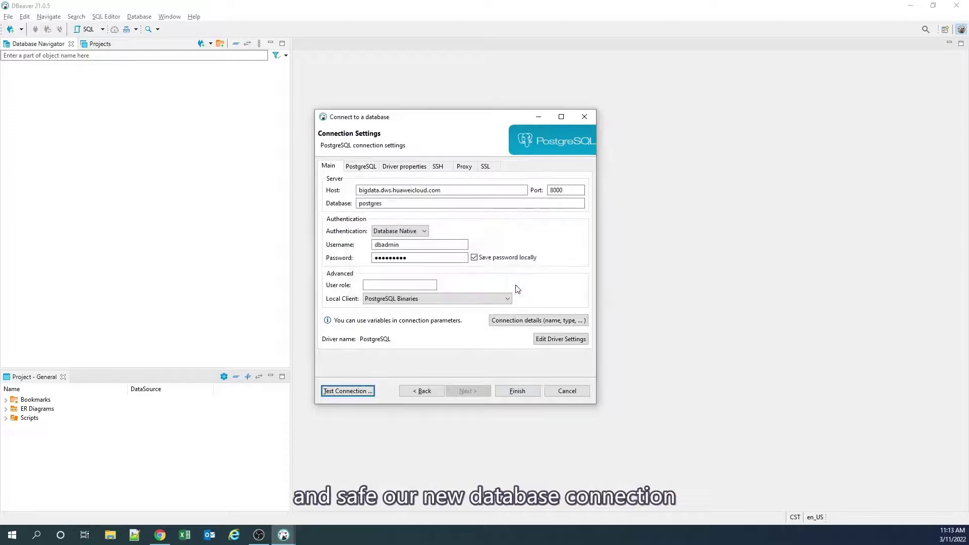
{"action": "left_click", "coordinate": [518, 391]}
Connect to the new postgres database connection and open an empty SQL script on it
{"action": "double_click", "coordinate": [13, 70]}
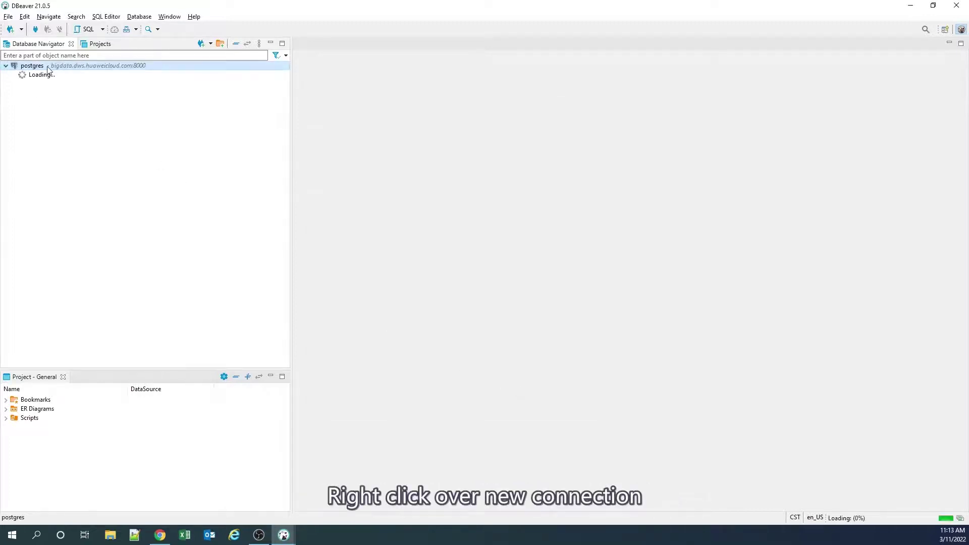
{"action": "right_click", "coordinate": [48, 68]}
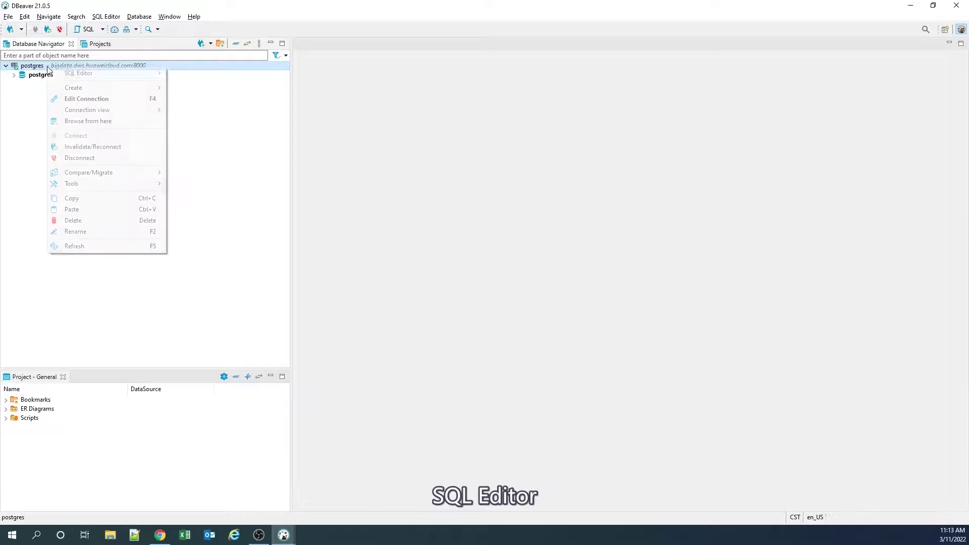
{"action": "mouse_move", "coordinate": [76, 74]}
{"action": "left_click", "coordinate": [192, 70]}
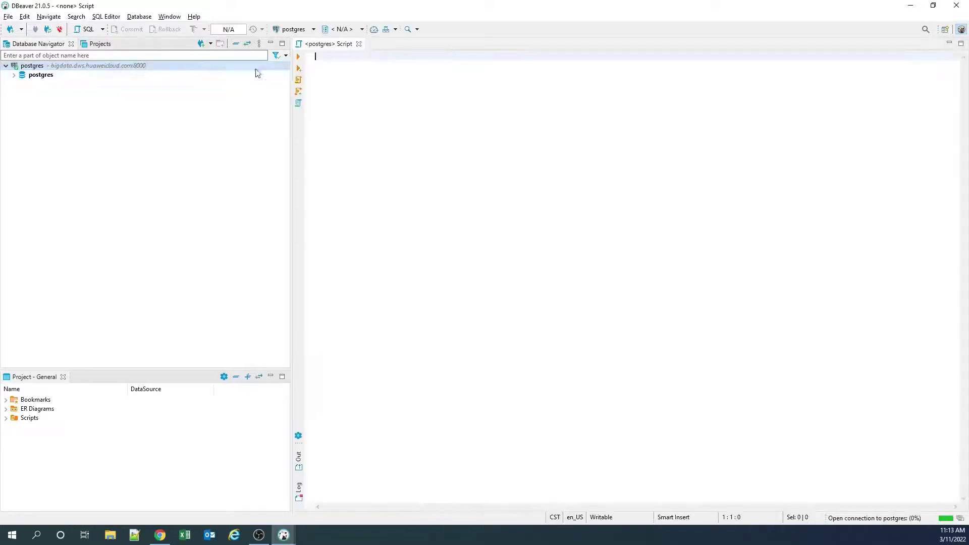
Paste the sample data import SQL, including the OBS access key and secret access key, and execute all its create and insert statements
{"action": "key", "text": "ctrl+v"}
{"action": "left_click", "coordinate": [341, 65]}
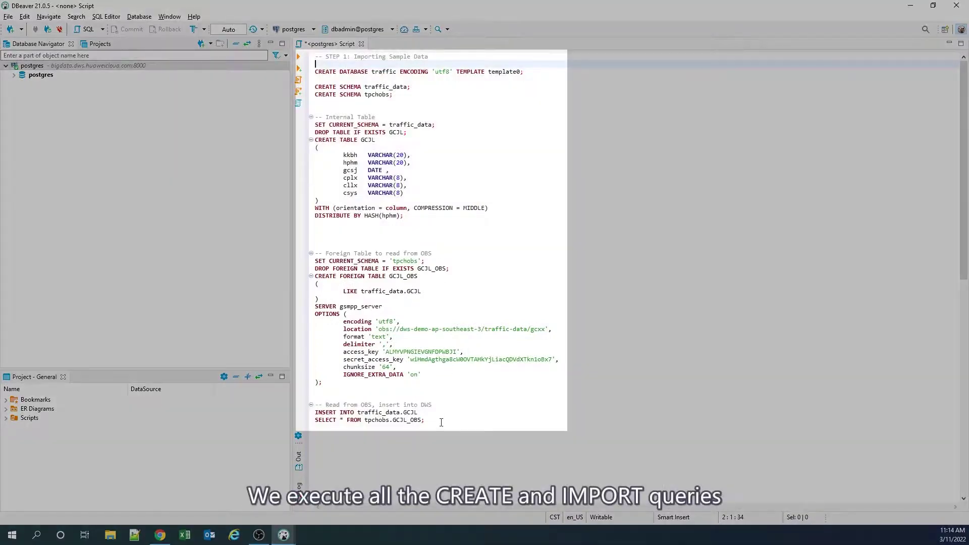
{"action": "left_click_drag", "start_coordinate": [441, 423], "coordinate": [289, 57]}
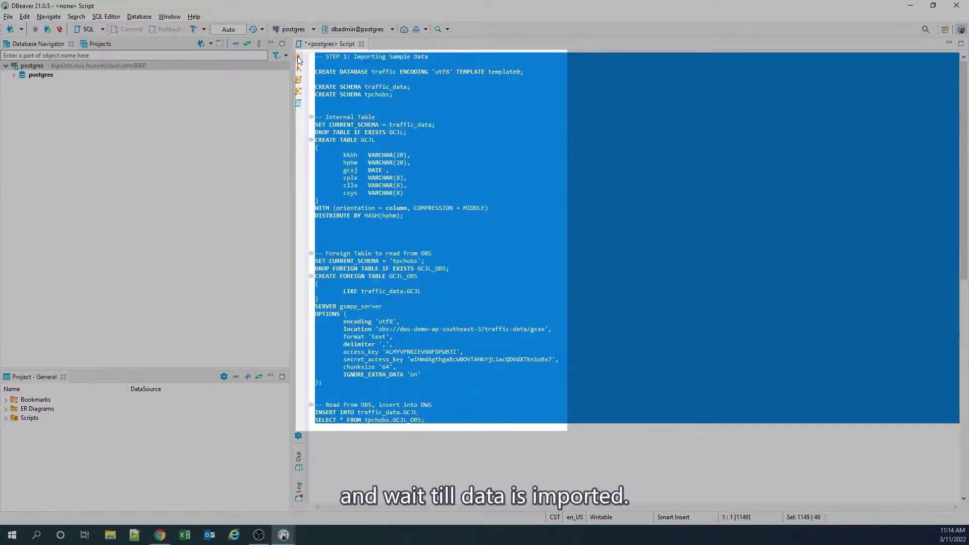
{"action": "left_click", "coordinate": [299, 59]}
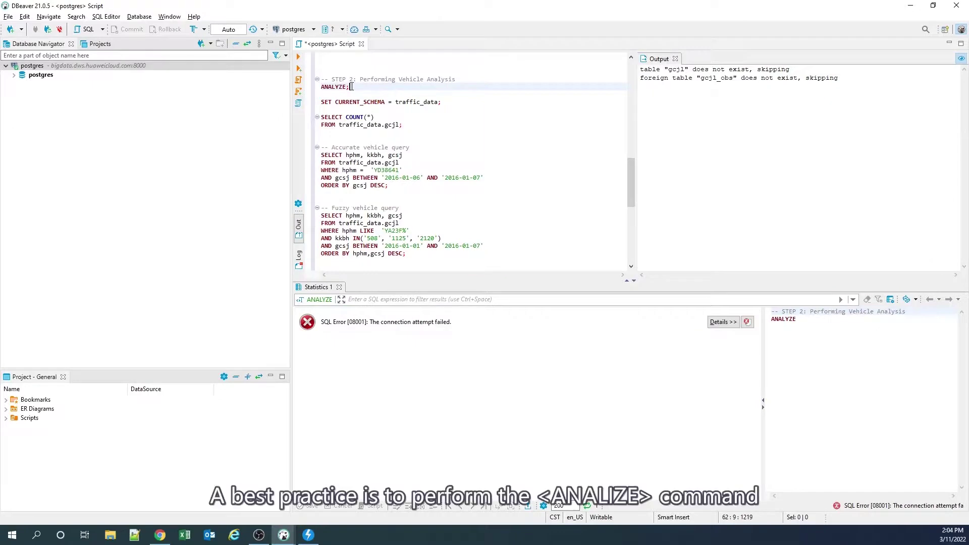
Run the ANALYZE command, and execute the statements that set the current schema to traffic_data and count the rows in traffic_data.gcjl
{"action": "triple_click", "coordinate": [352, 87]}
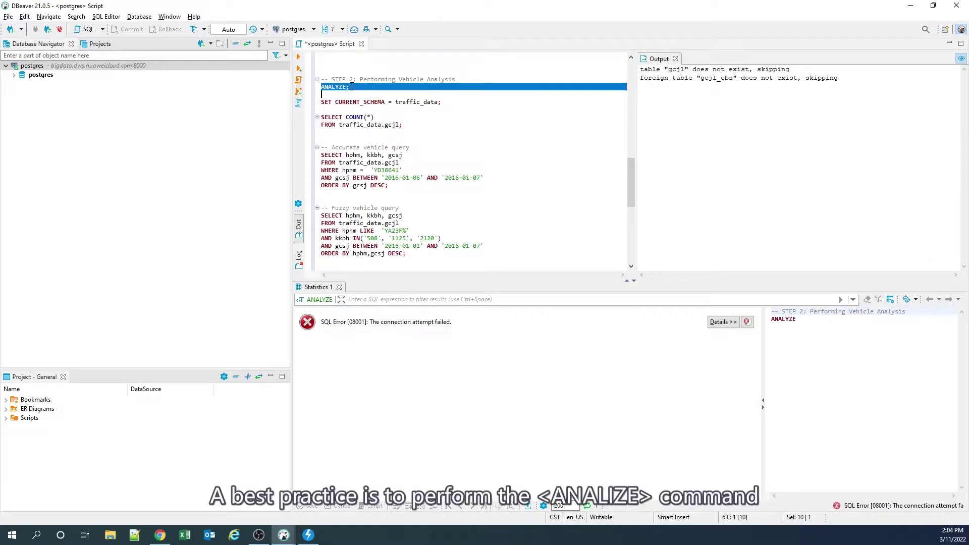
{"action": "key", "text": "ctrl+Return"}
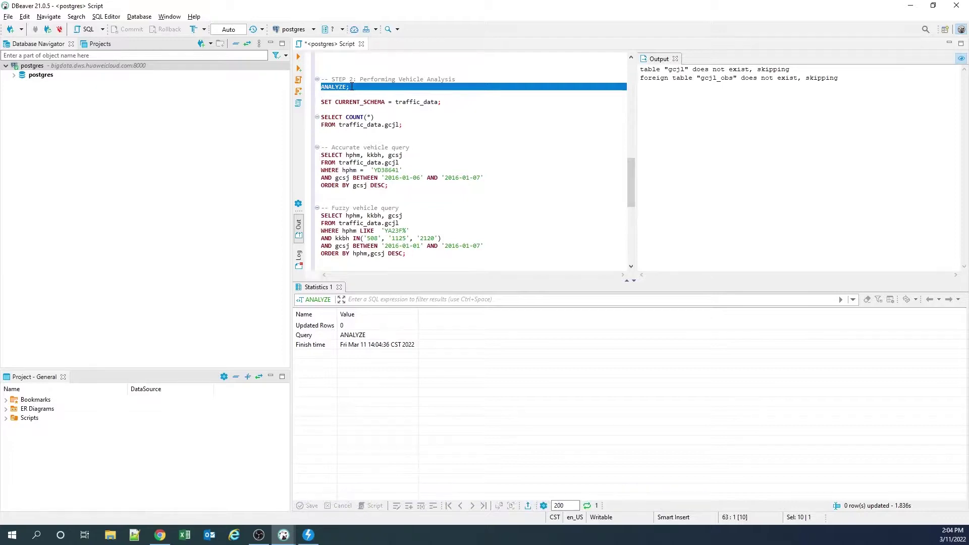
{"action": "scroll", "coordinate": [350, 80], "scroll_direction": "down", "scroll_amount": 1}
{"action": "left_click", "coordinate": [347, 72]}
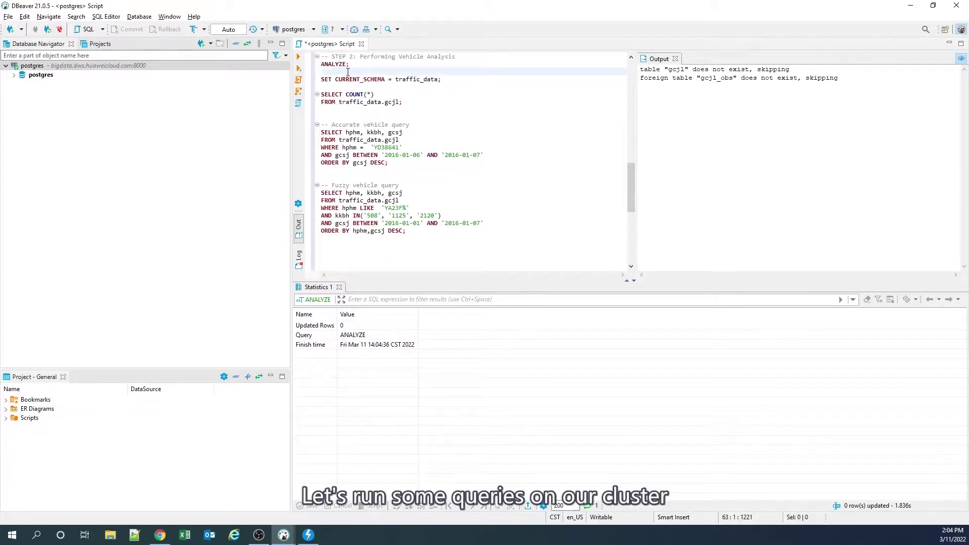
{"action": "left_click_drag", "start_coordinate": [348, 72], "coordinate": [421, 107]}
{"action": "key", "text": "ctrl+Return"}
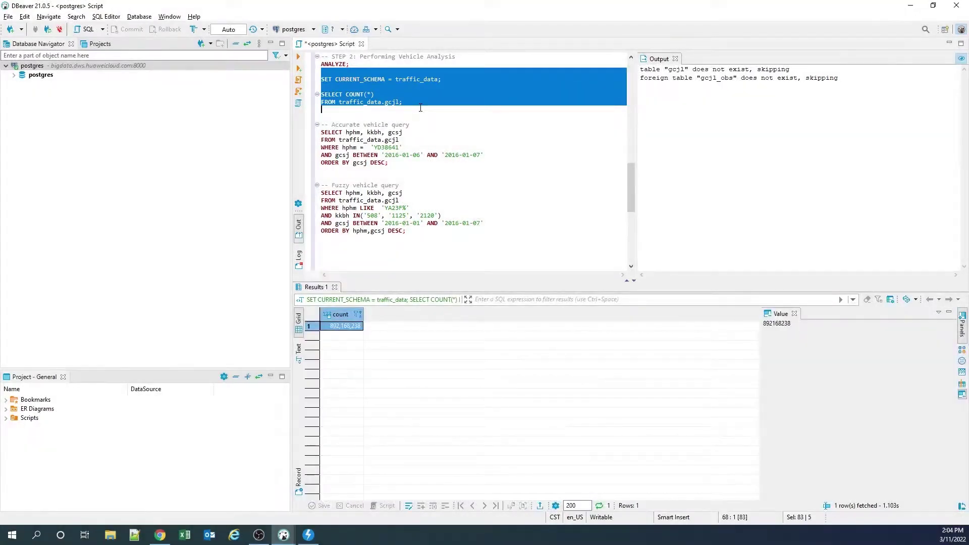
Execute the accurate vehicle query and the fuzzy vehicle query on traffic_data.gcjl
{"action": "left_click_drag", "start_coordinate": [354, 117], "coordinate": [393, 162]}
{"action": "key", "text": "ctrl+Return"}
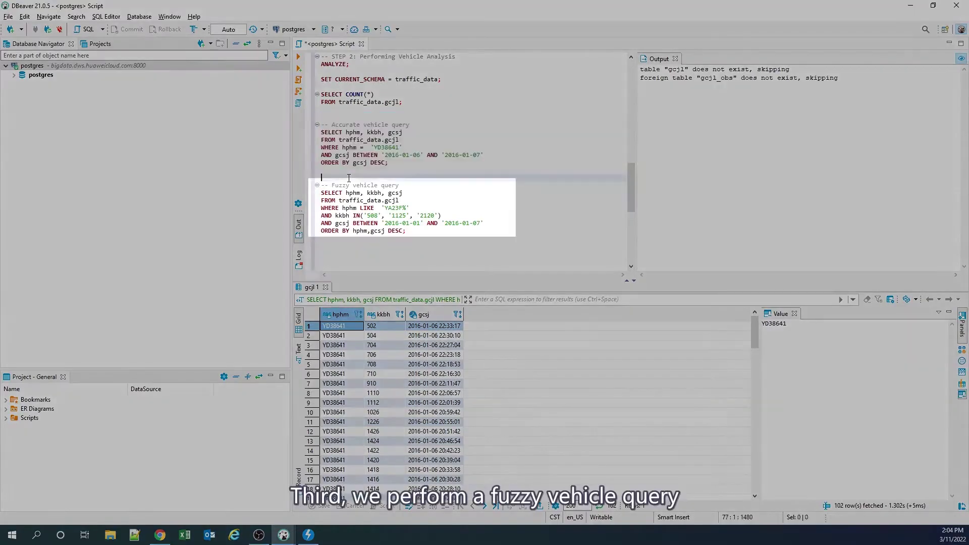
{"action": "left_click_drag", "start_coordinate": [351, 177], "coordinate": [420, 231]}
{"action": "key", "text": "ctrl+Return"}
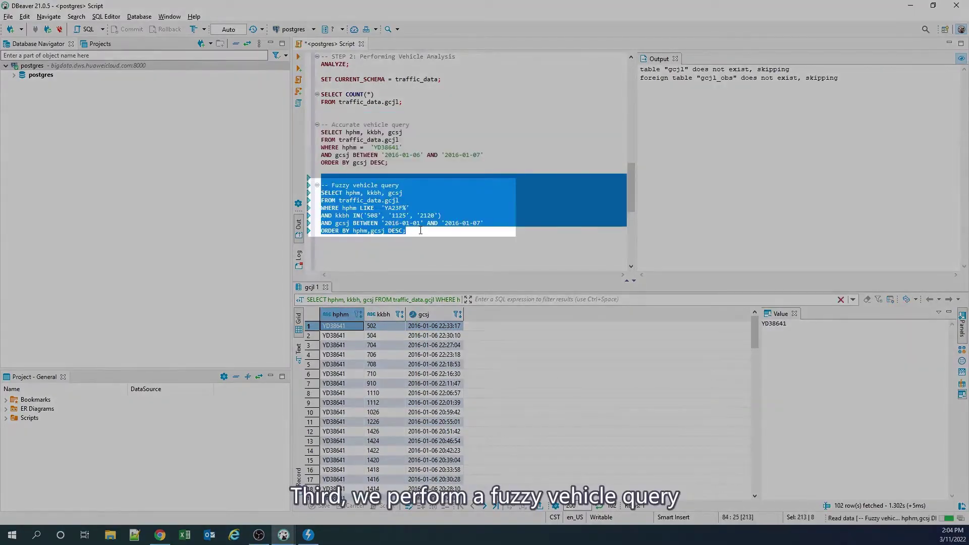